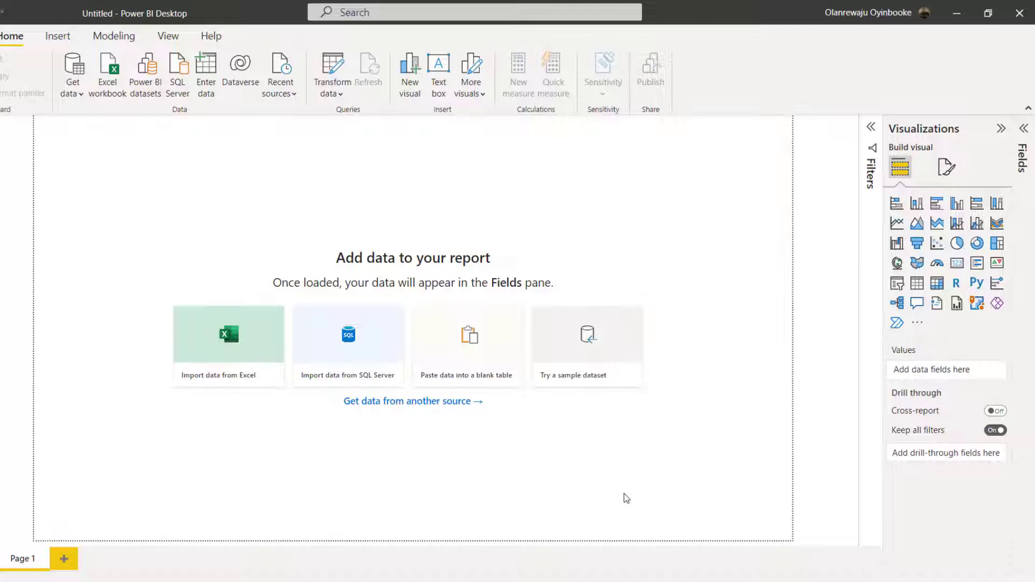
Switch from Power BI Desktop to MySQL Workbench from the taskbar
left_click(751, 580)
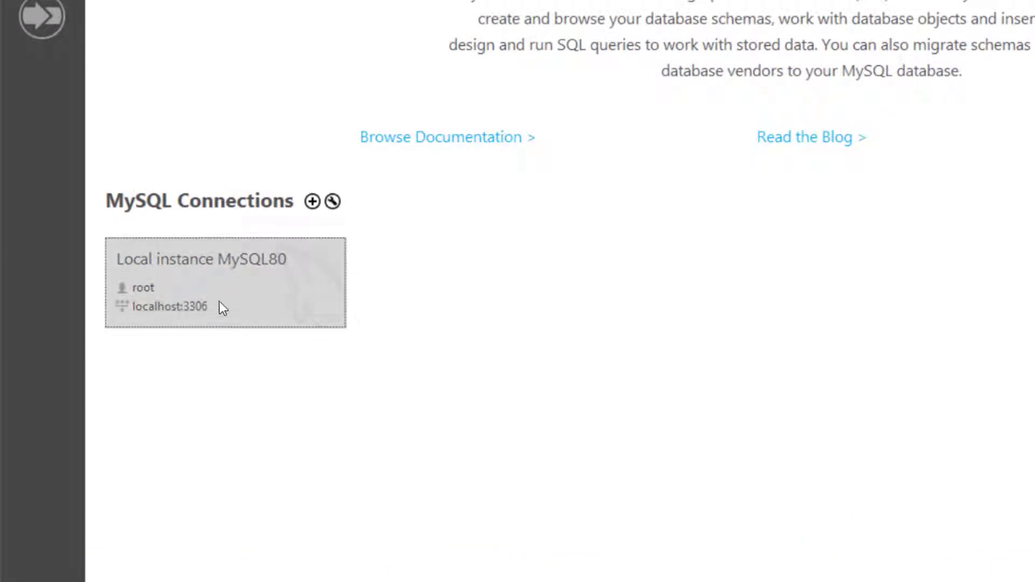
left_click(312, 201)
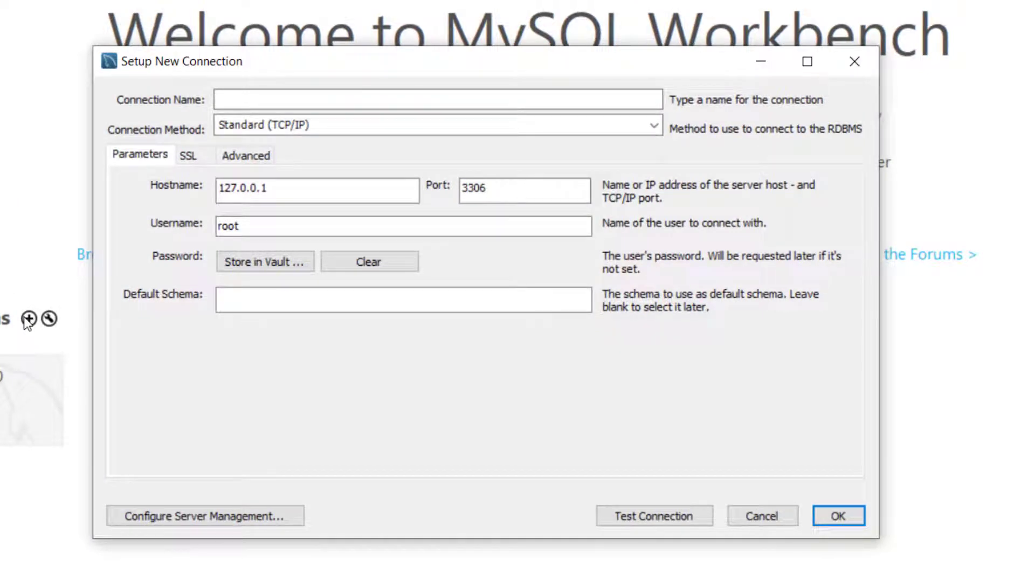
left_click_drag(286, 184, 192, 177)
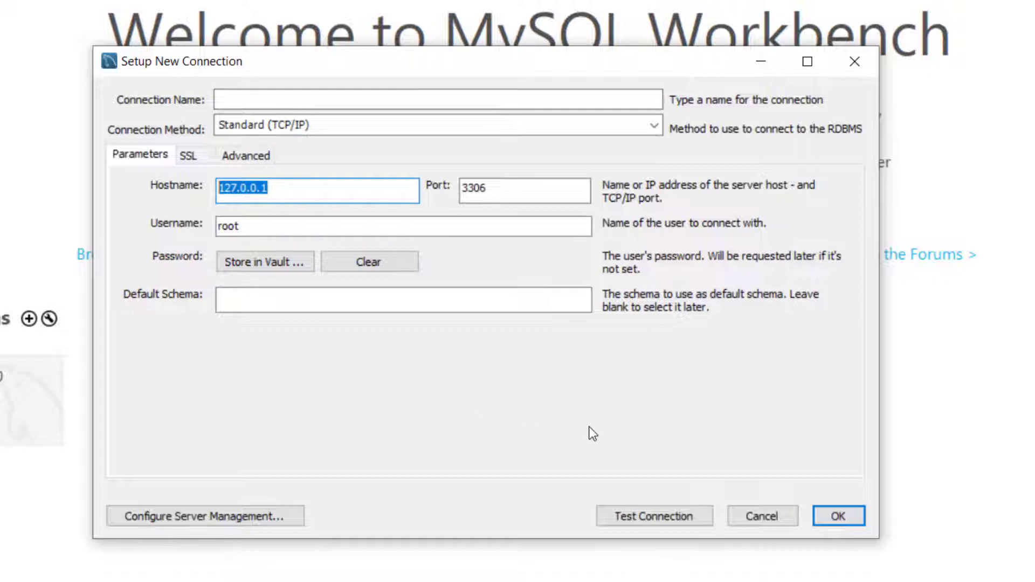
left_click(754, 513)
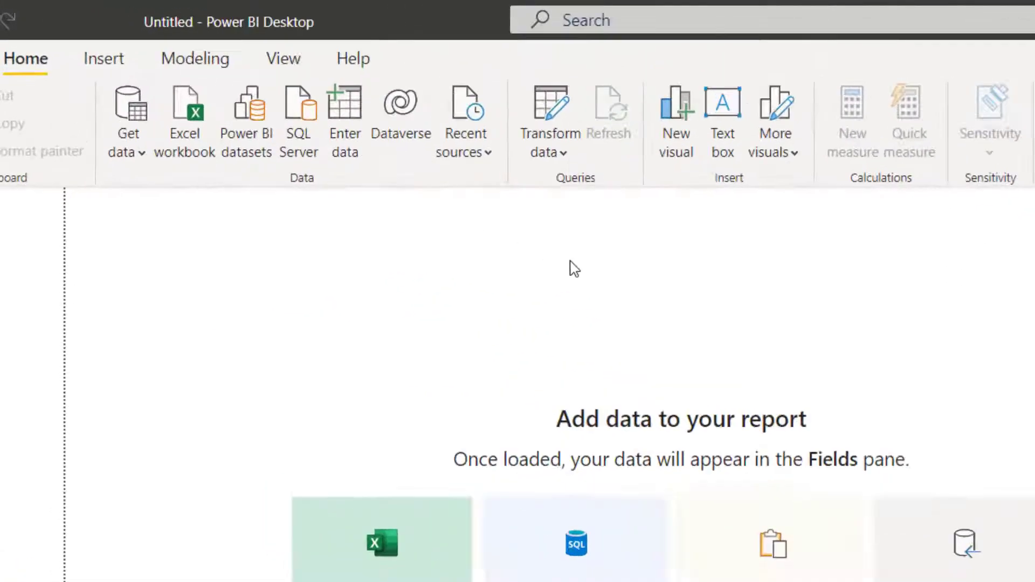
Search the full data-source catalogue for 'mysql' and connect with MySQL database
left_click(174, 198)
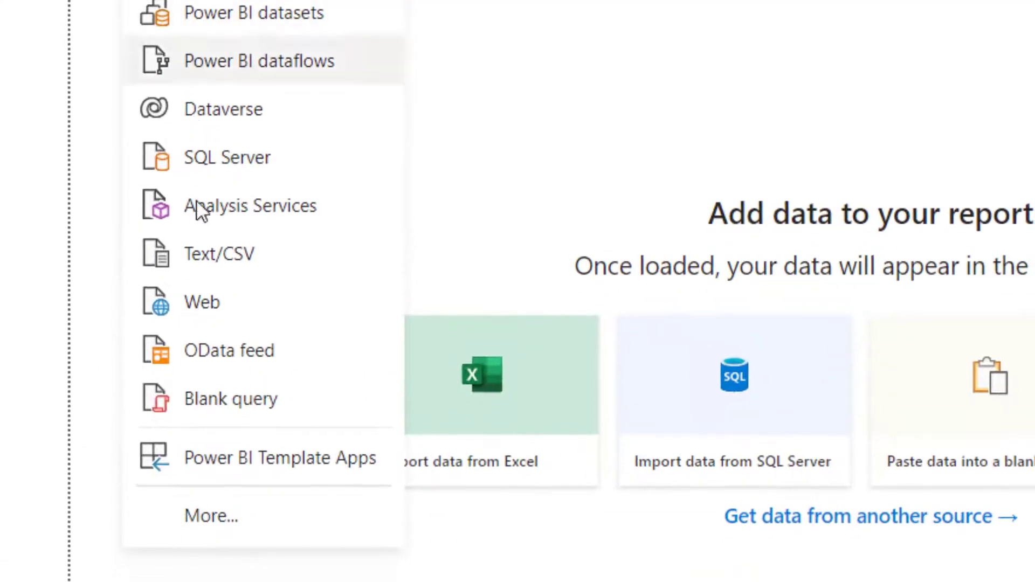
left_click(236, 515)
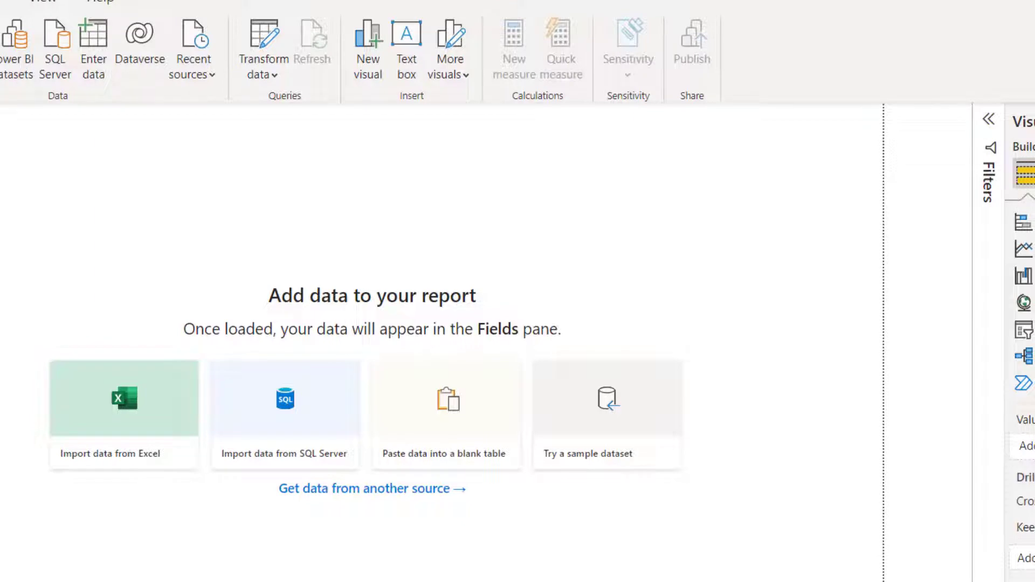
type("mysql")
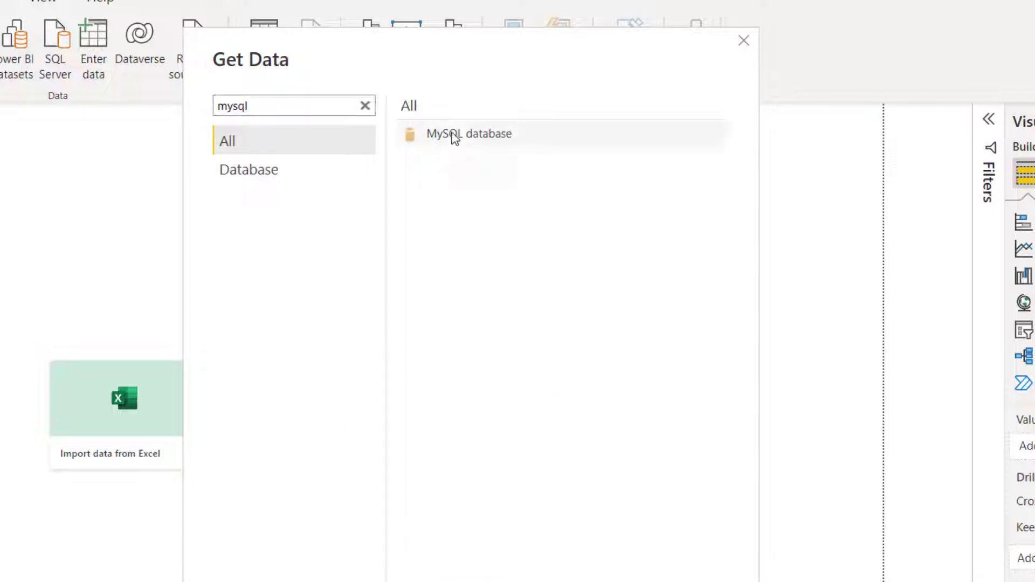
left_click(485, 135)
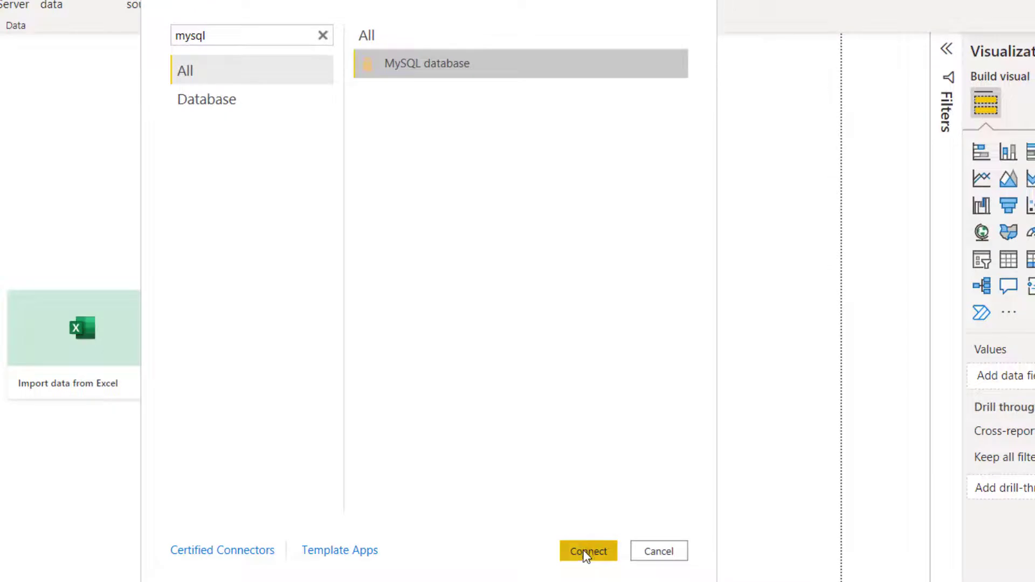
left_click(587, 552)
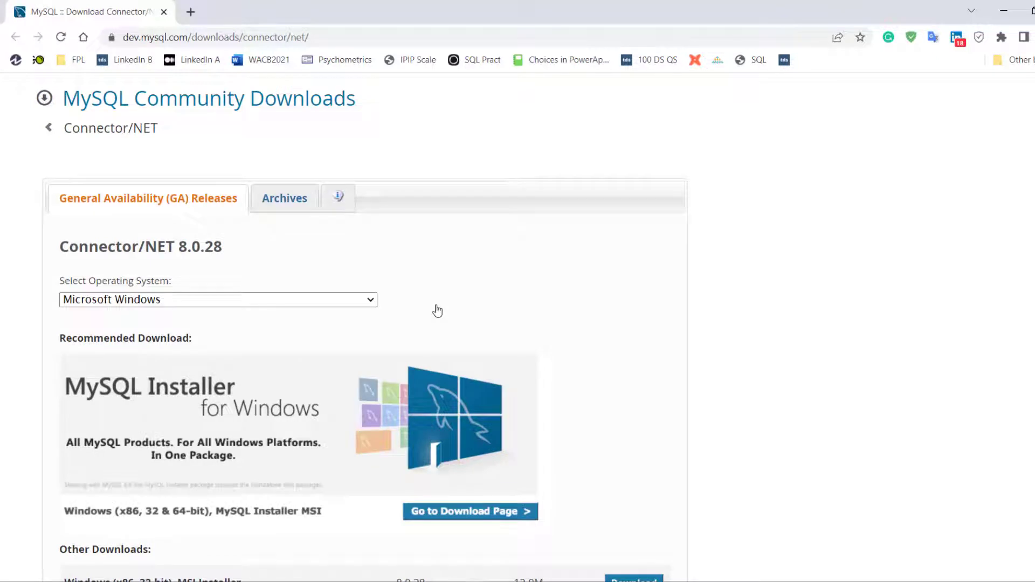
Download the 32-bit Connector/NET 8.0.28 MSI without signing in and open it
scroll(437, 311, "down", 4)
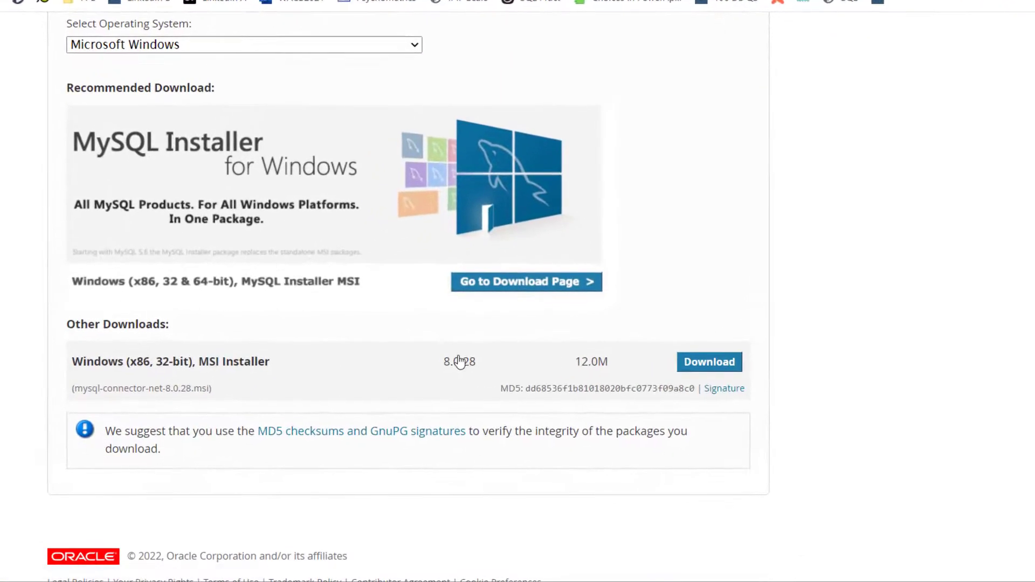
left_click(710, 363)
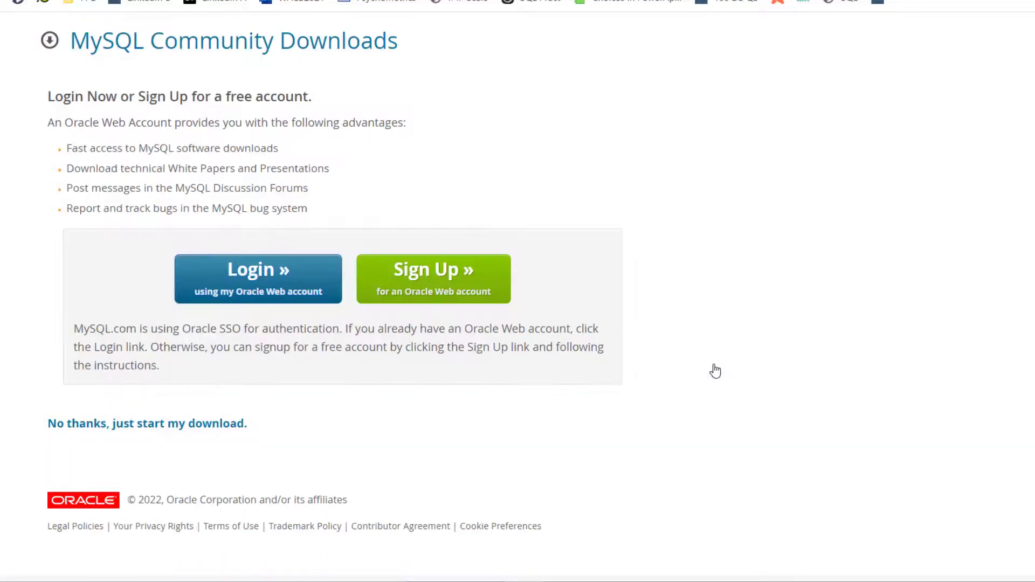
left_click(125, 432)
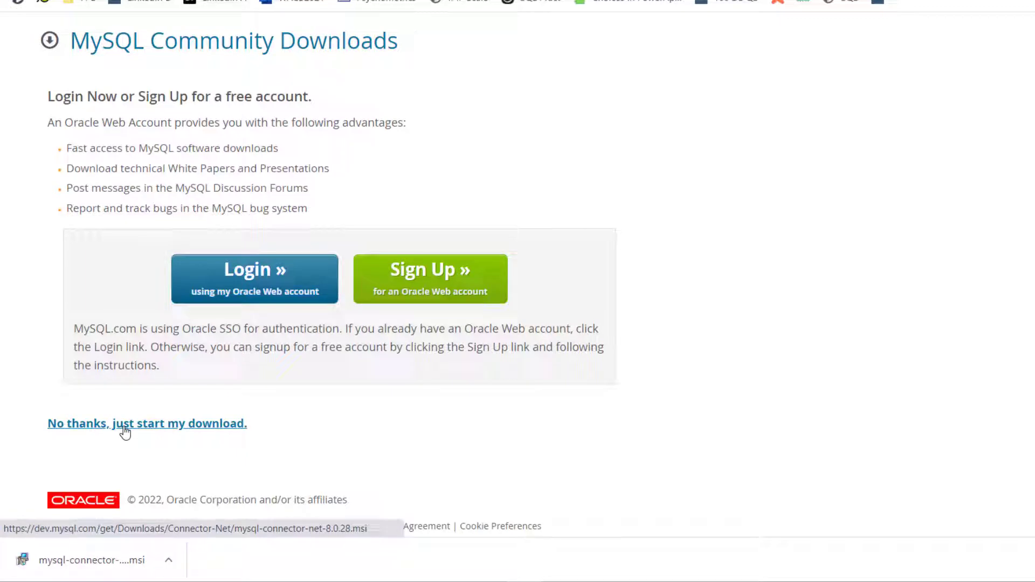
left_click(95, 557)
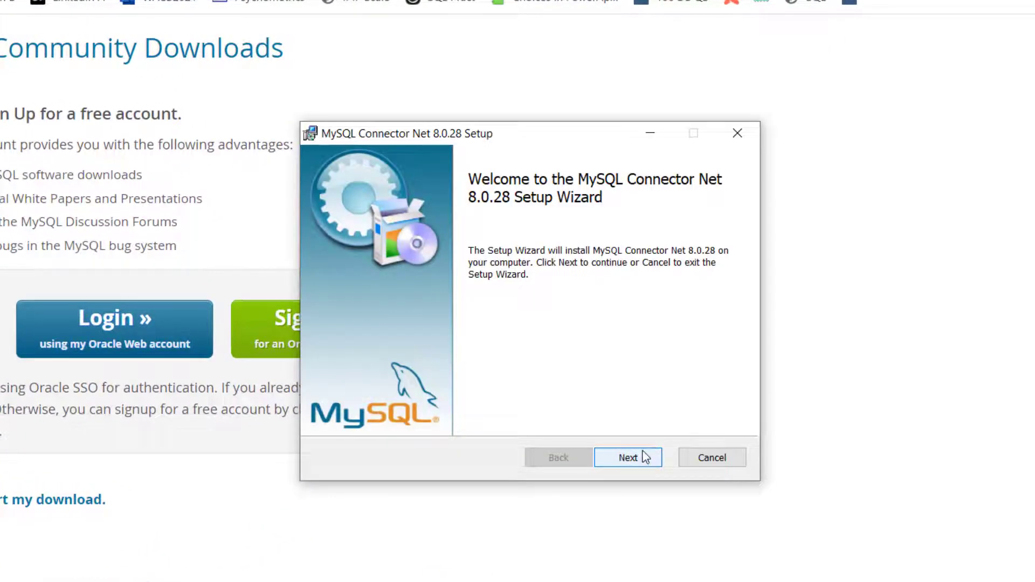
Install MySQL Connector Net 8.0.28 using the Typical setup and finish the wizard
left_click(628, 458)
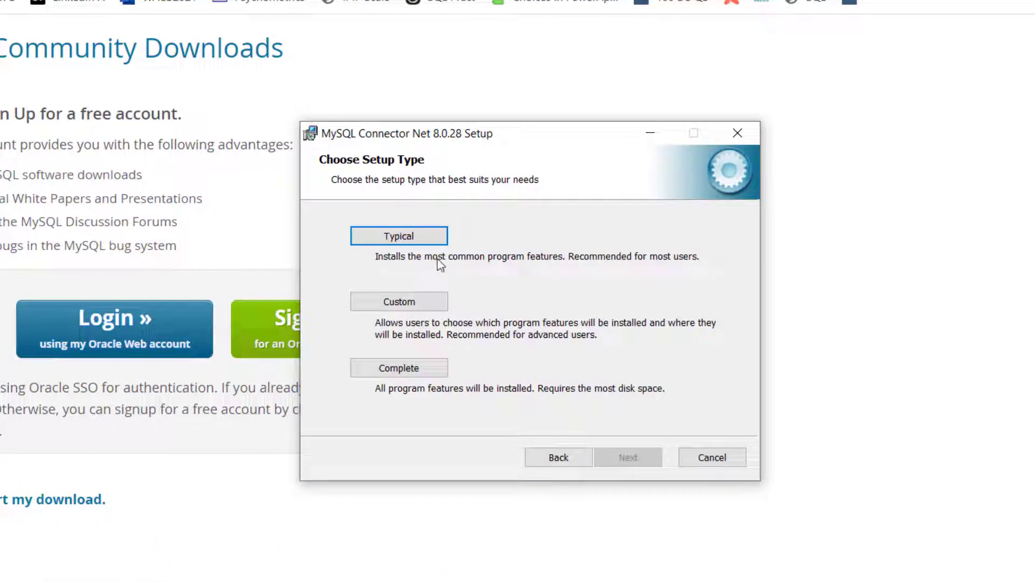
left_click(412, 237)
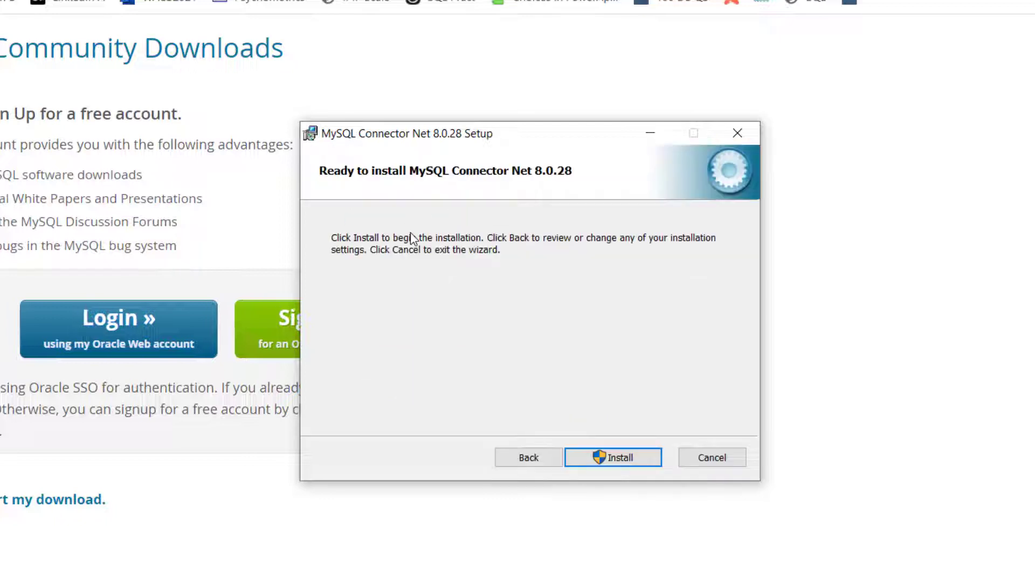
left_click(622, 458)
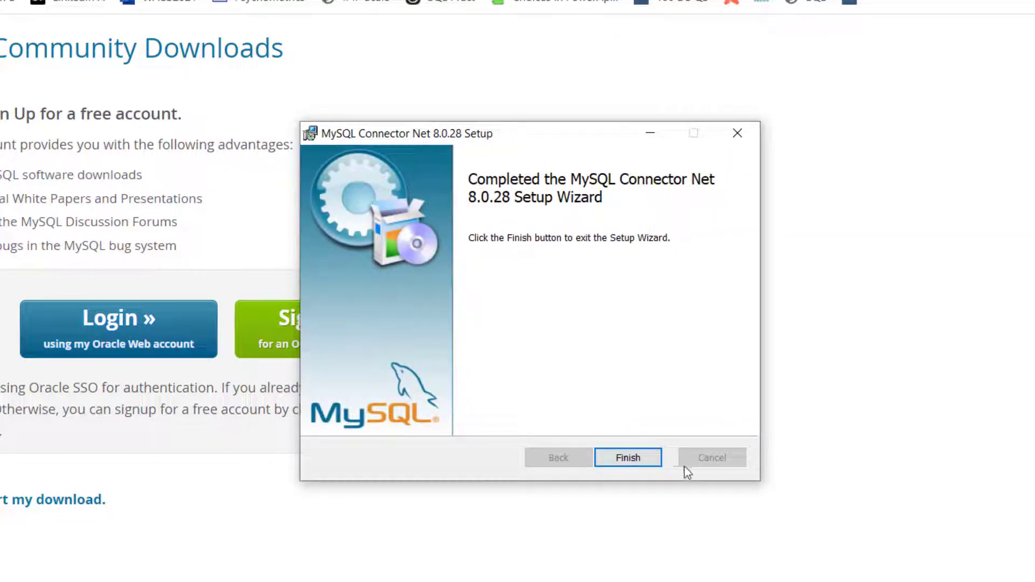
left_click(630, 457)
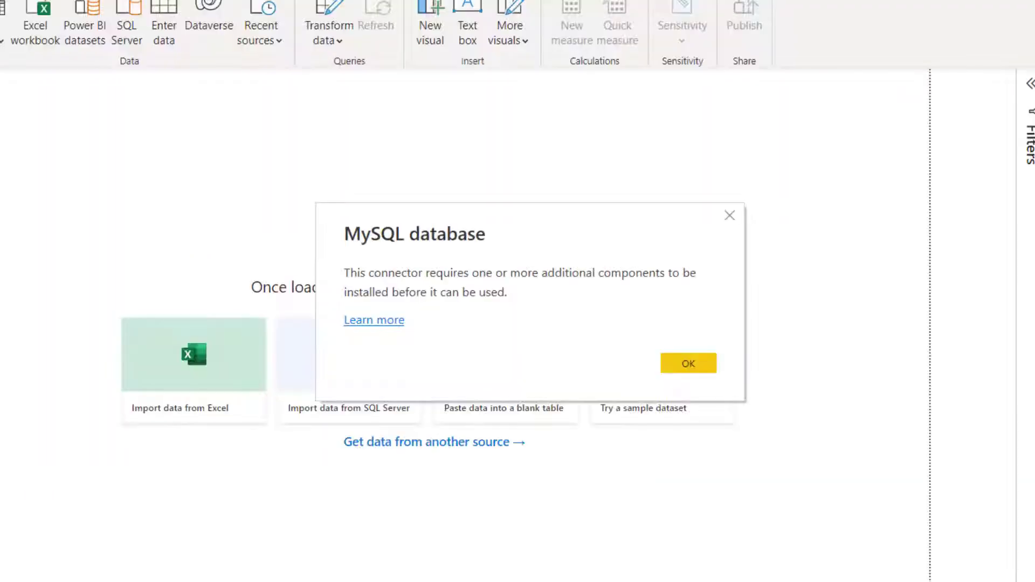
Dismiss the missing-components notice and choose MySQL database again from the full source catalogue
left_click(723, 380)
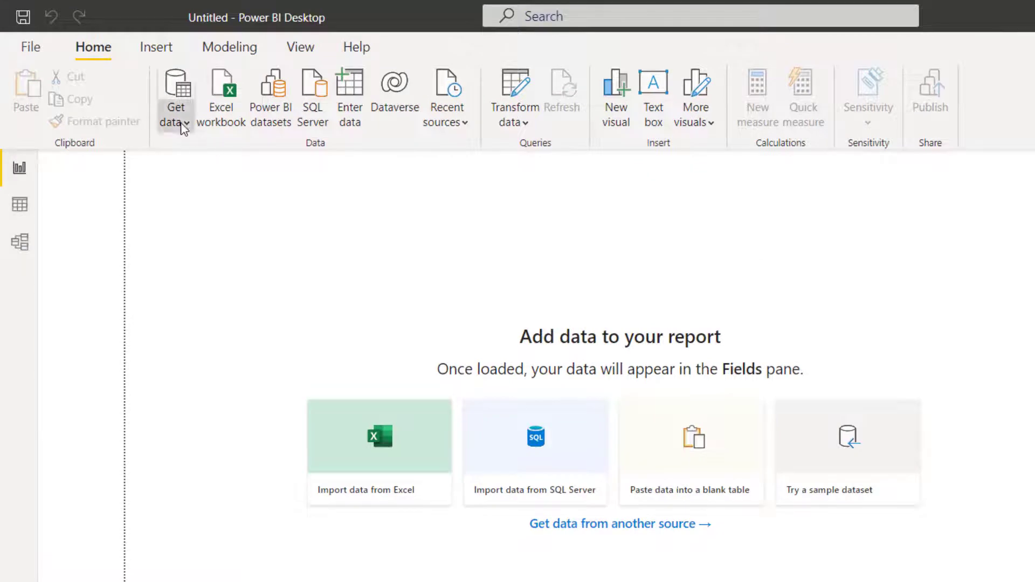
left_click(183, 129)
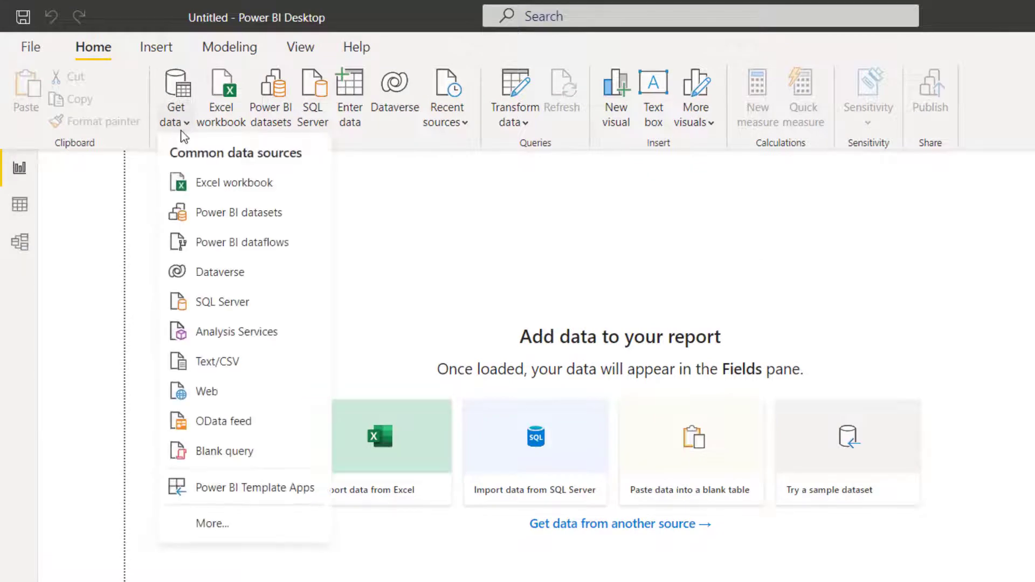
left_click(212, 520)
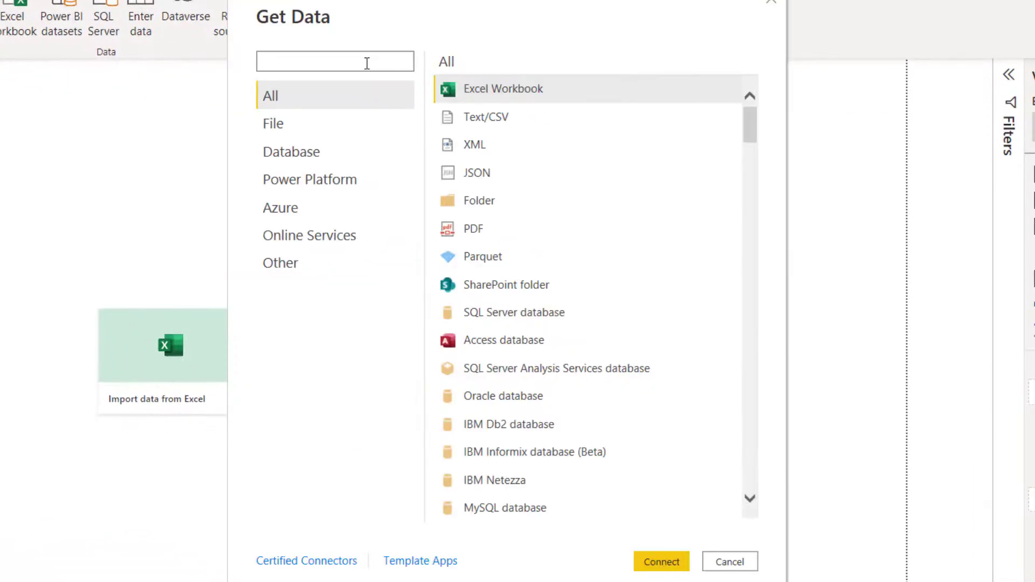
type("mysql")
left_click(532, 91)
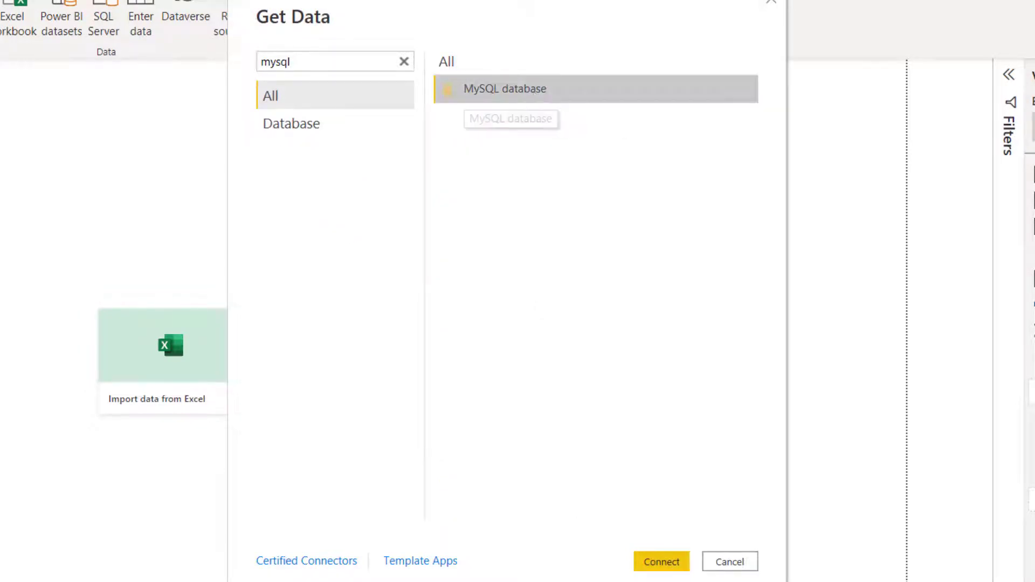
left_click(665, 558)
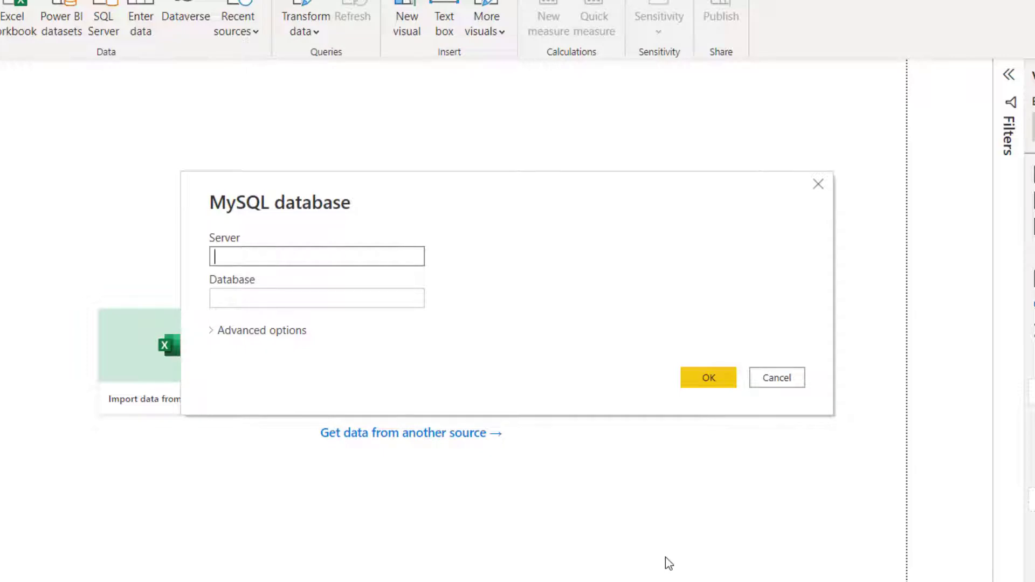
Enter server 127.0.0.1 and database sakila in the MySQL database dialog
type("127.0.0.1")
left_click(330, 298)
type("sakila")
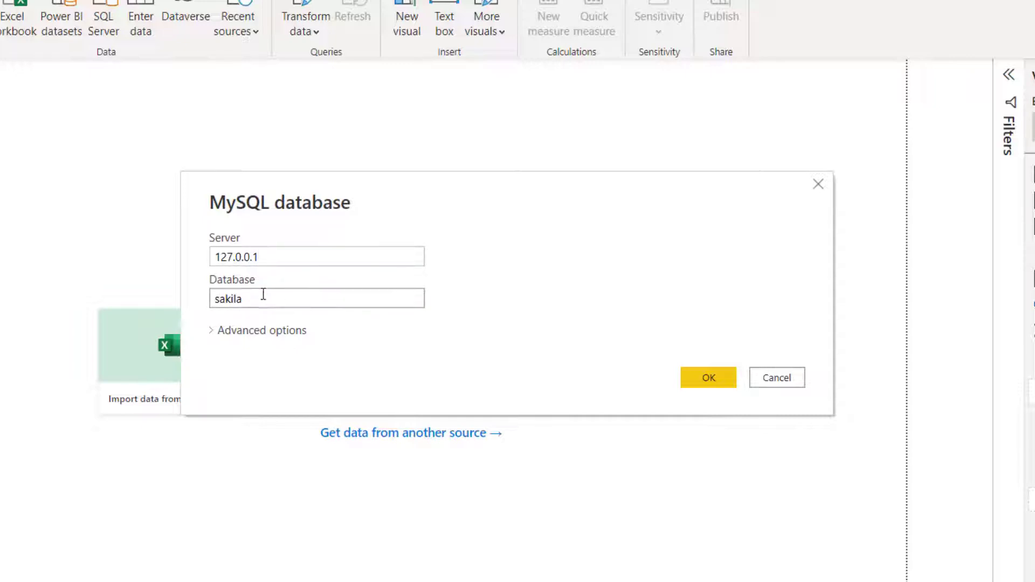
left_click_drag(261, 298, 208, 298)
key("BackSpace")
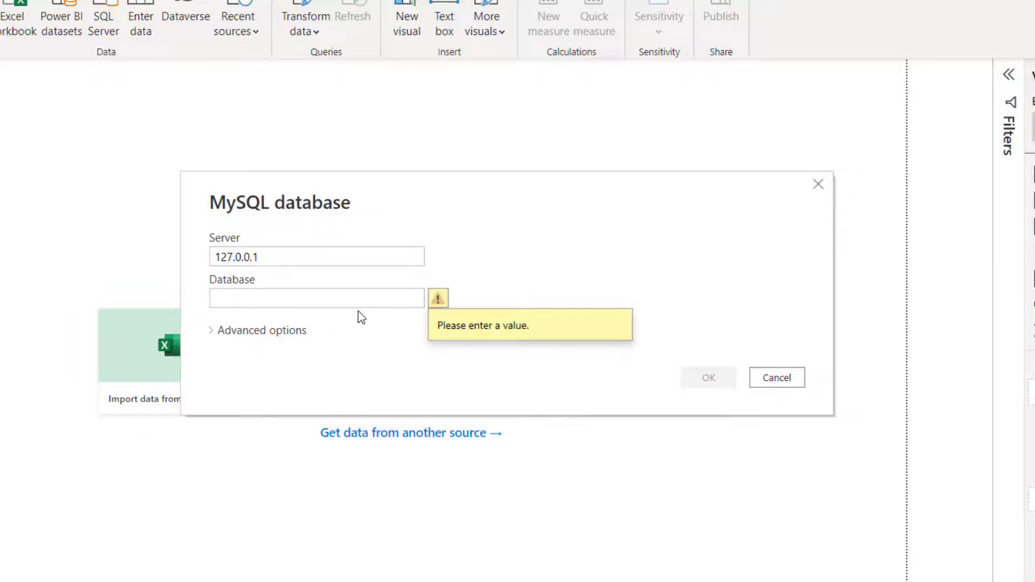
left_click(322, 298)
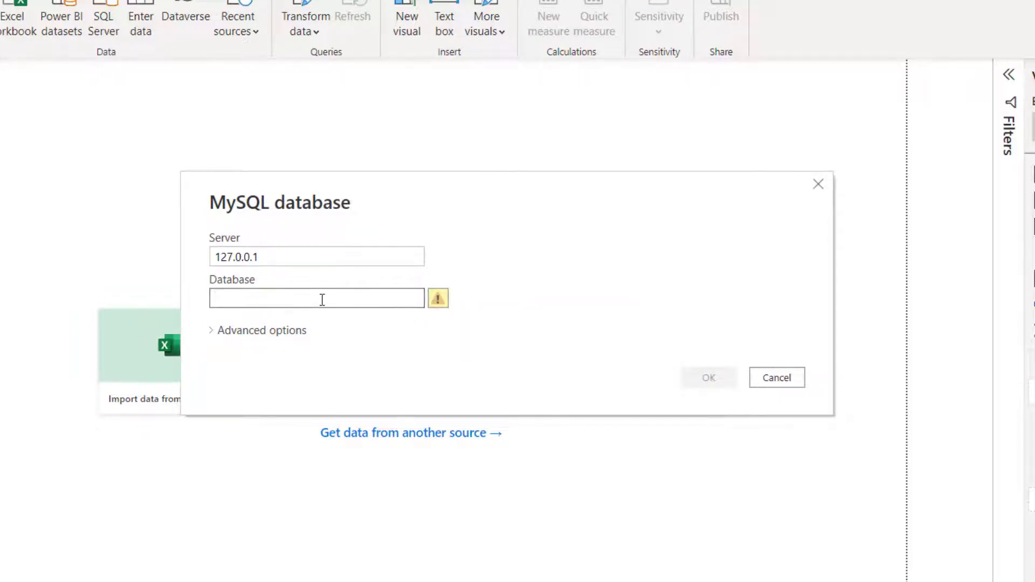
type("sakila")
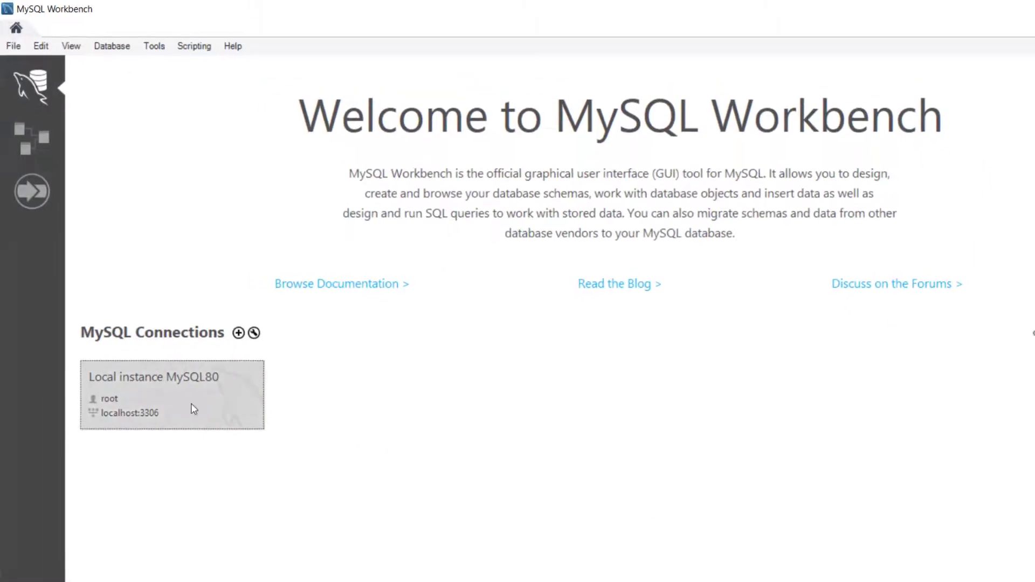
Open the Local instance MySQL80 connection and expand the sakila schema under Schemas
left_click(194, 408)
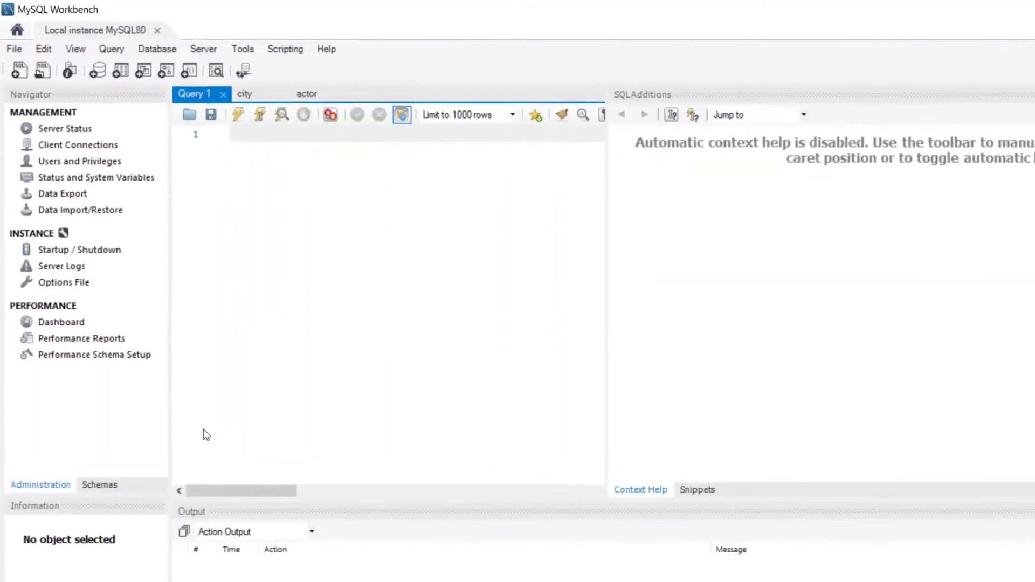
left_click(102, 531)
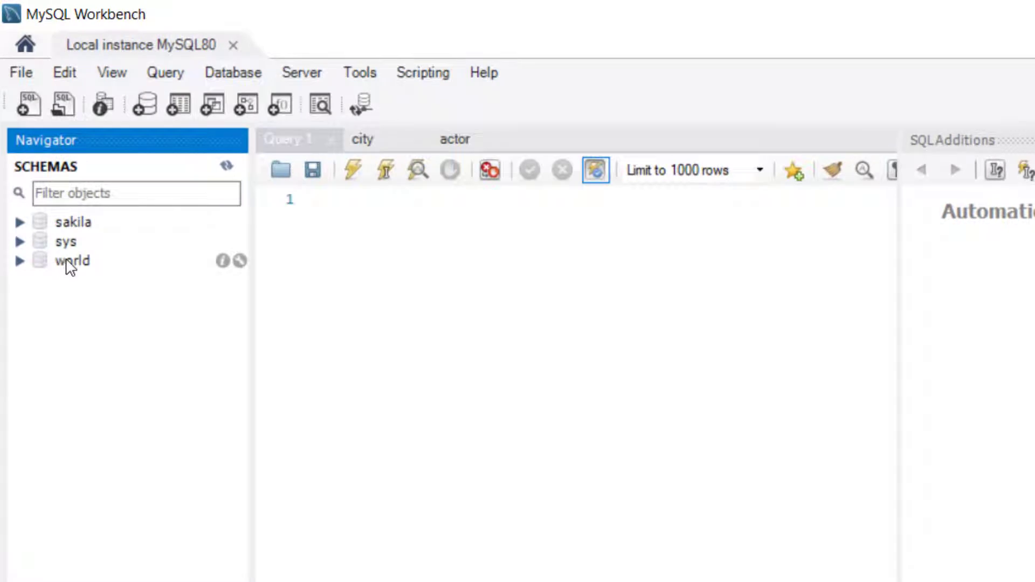
left_click(66, 259)
left_click(59, 240)
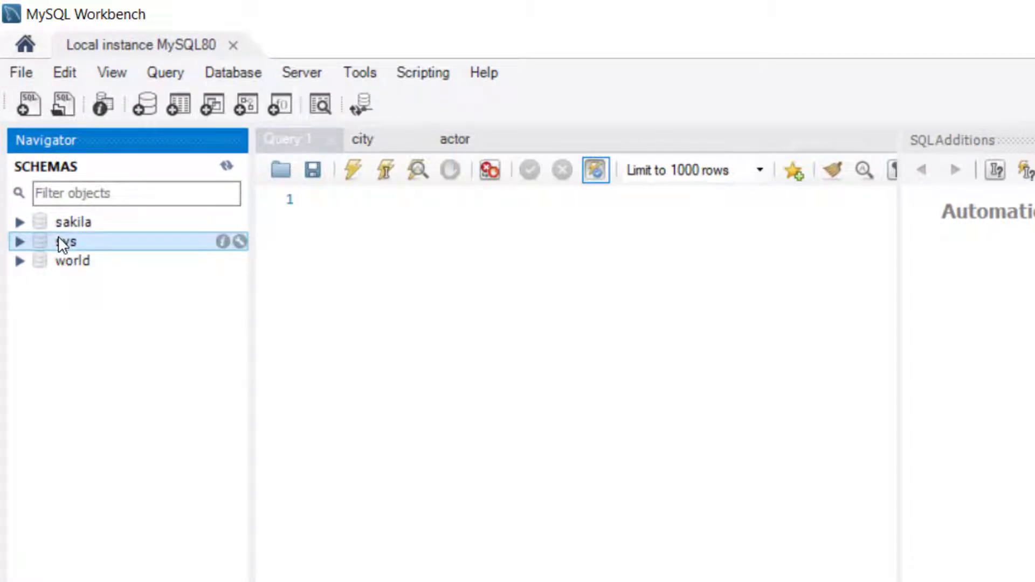
left_click(59, 223)
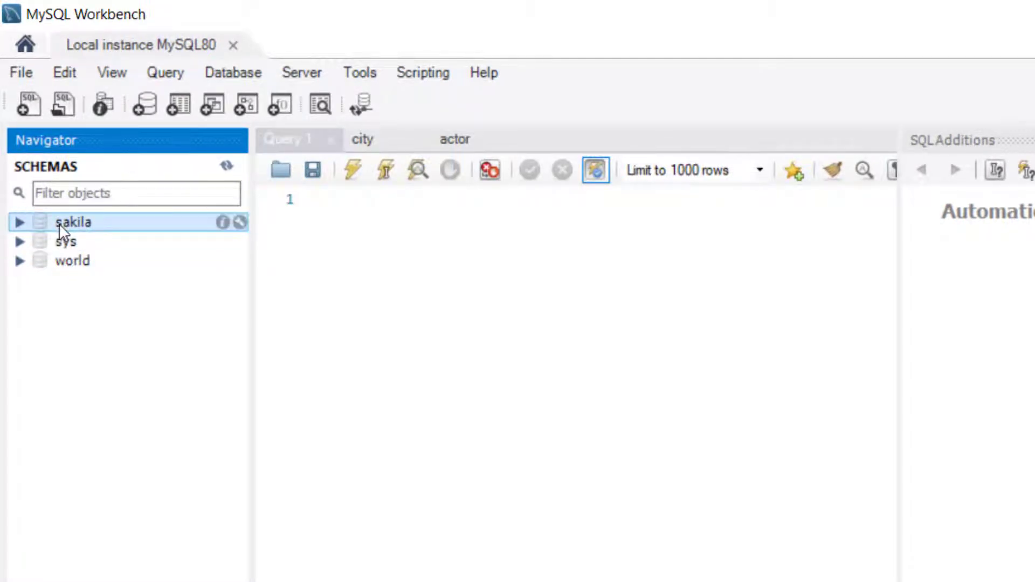
left_click(20, 222)
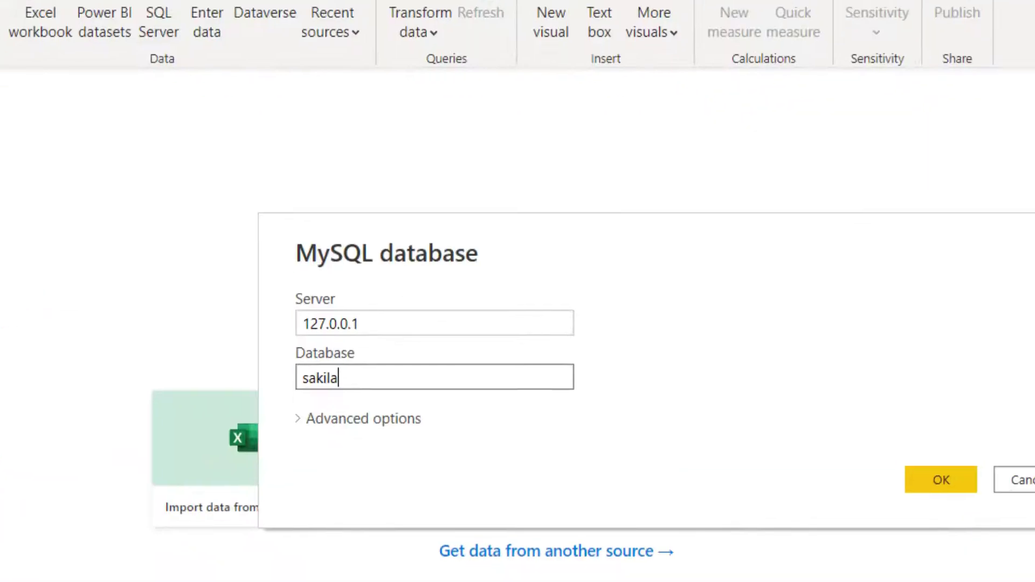
Confirm 127.0.0.1/sakila and connect using Database credentials with the account password
left_click(759, 391)
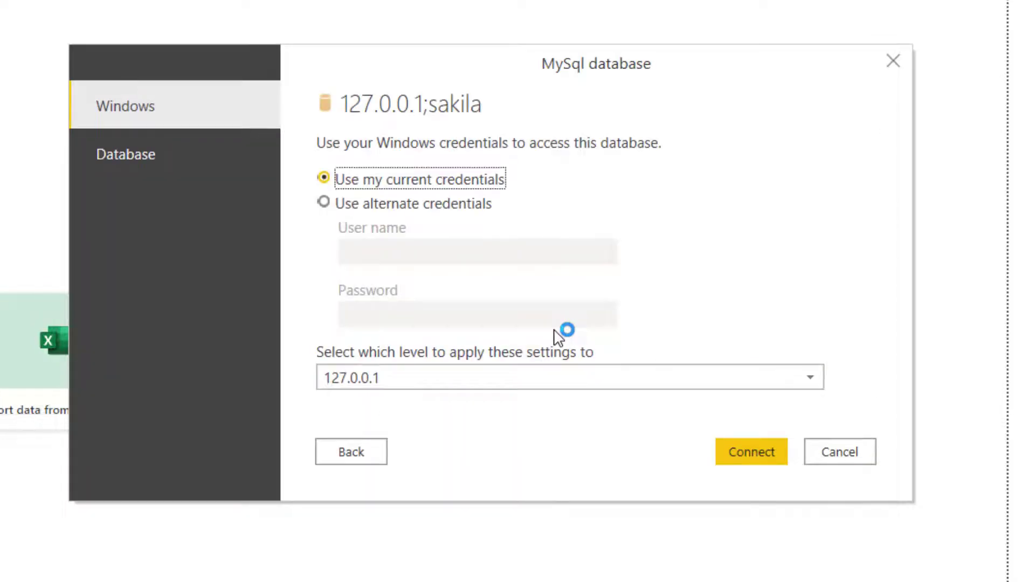
left_click(147, 161)
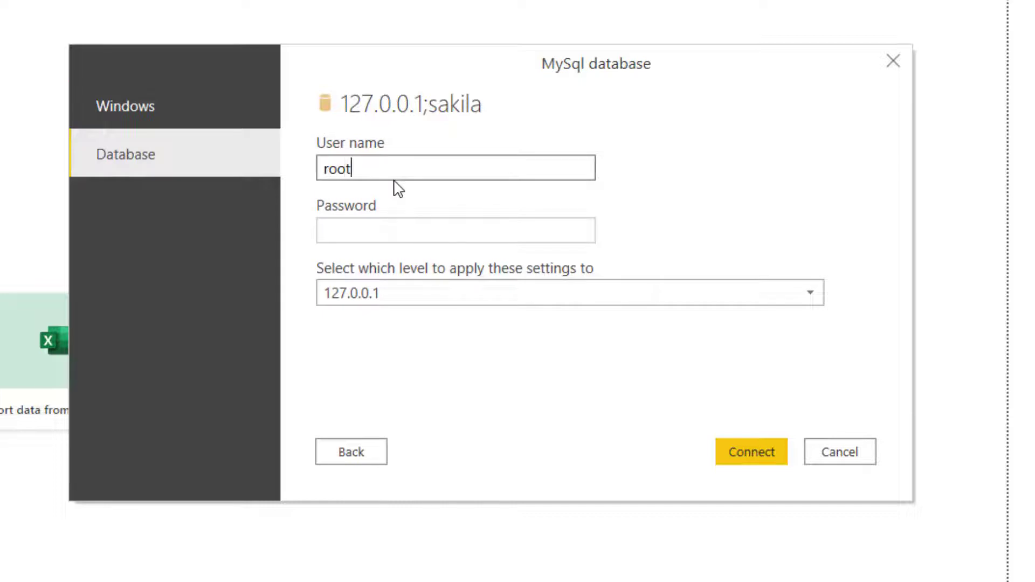
left_click(383, 225)
type("ro")
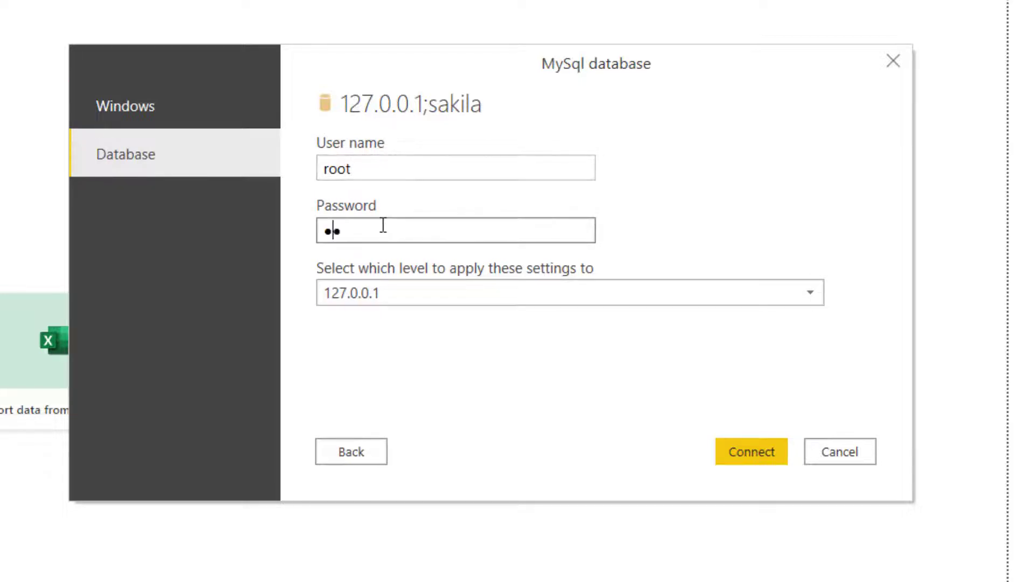
type("ot")
left_click(750, 452)
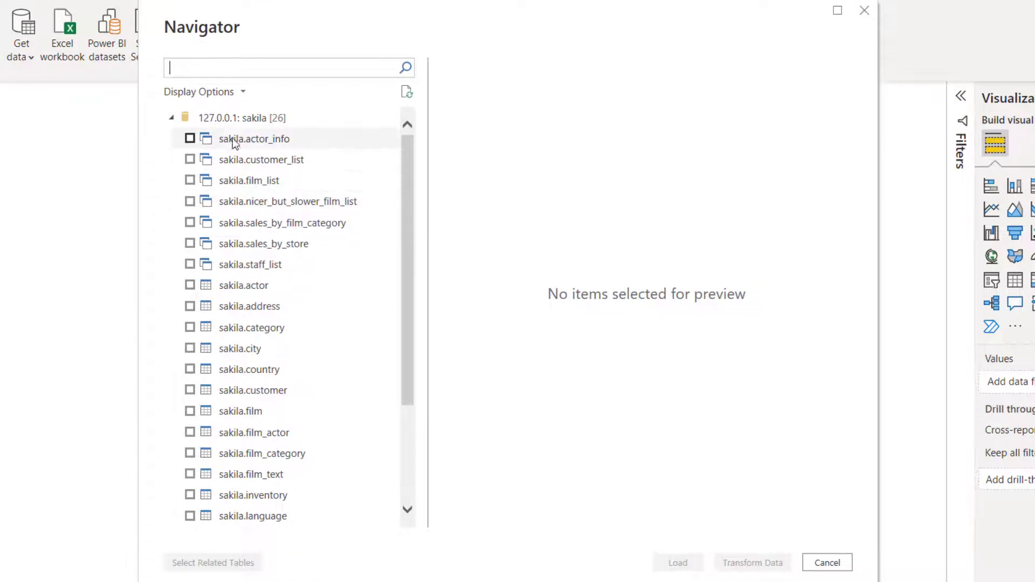
Scroll through the sakila objects in the Navigator and preview sakila.actor
scroll(247, 307, "down", 3)
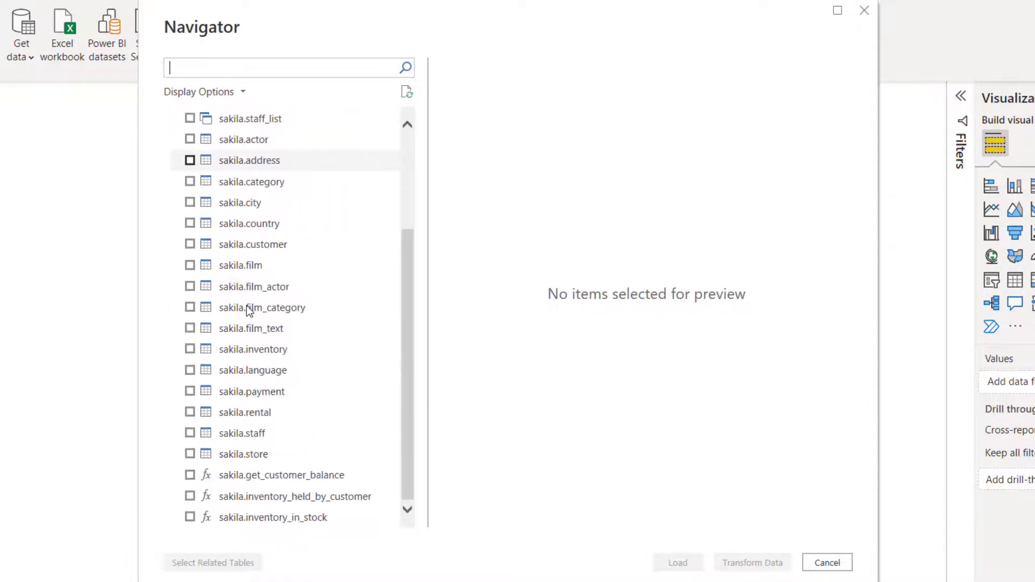
scroll(247, 309, "up", 3)
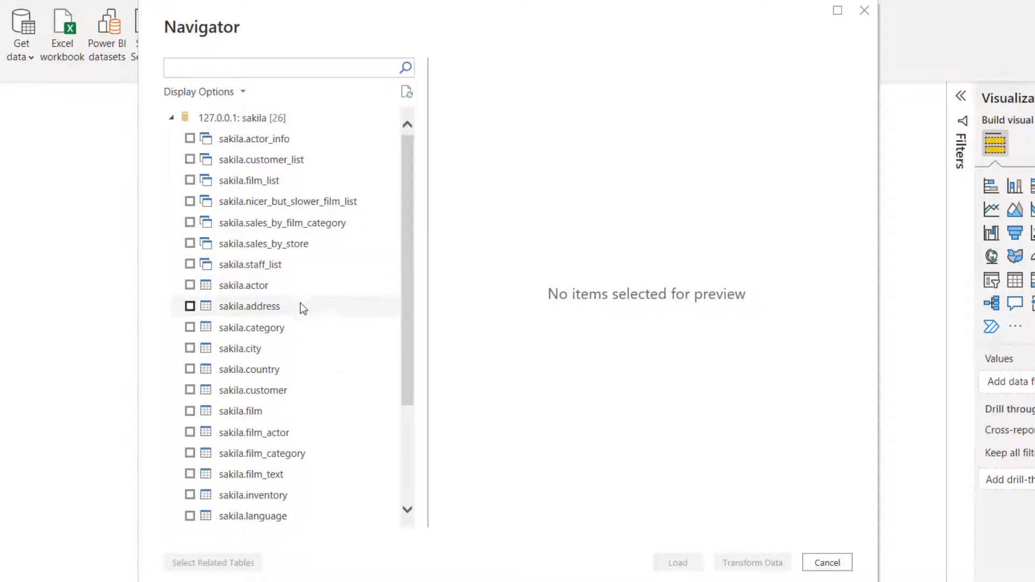
left_click(237, 285)
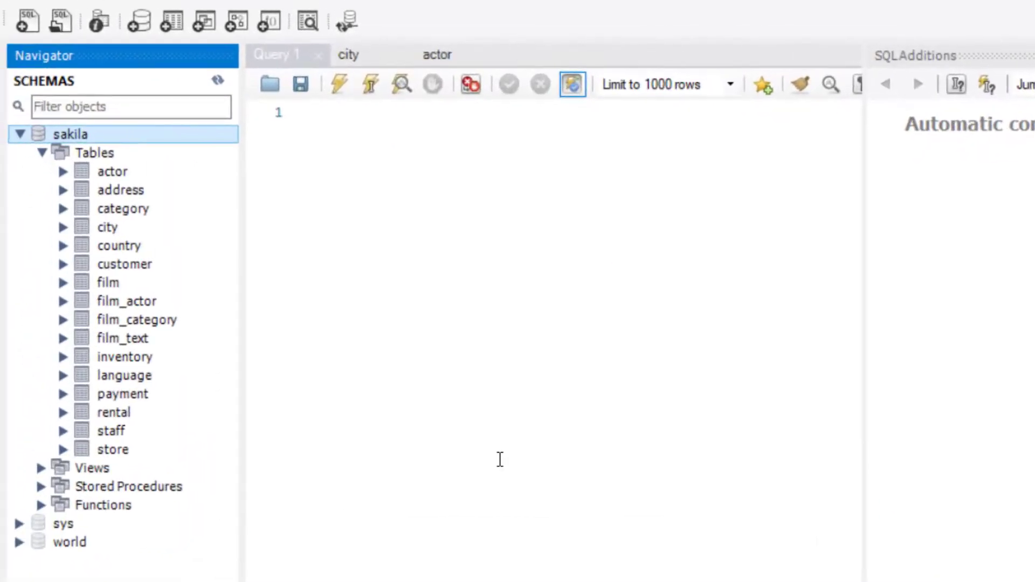
Expand the sakila Views node in Workbench to see actor_info, customer_list, film_list and others
left_click(41, 468)
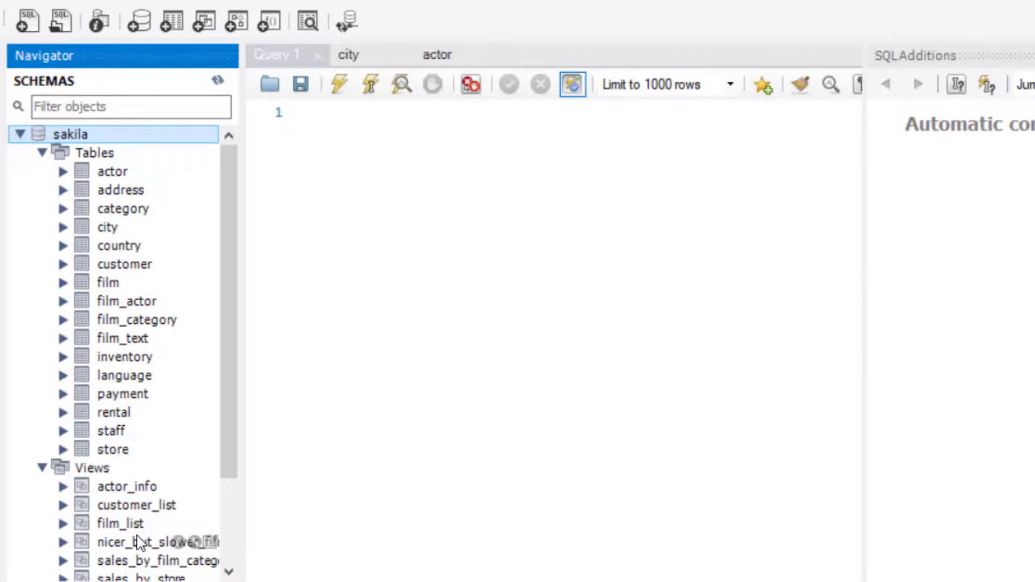
left_click_drag(224, 455, 242, 318)
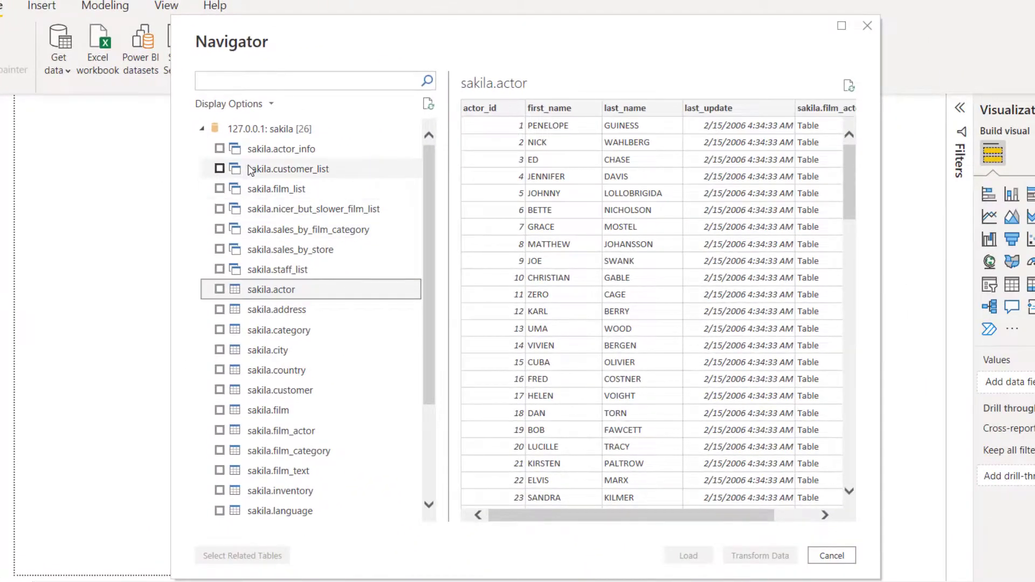
Tick customer_list, actor_info, film_list and staff_list in the Navigator
left_click(220, 169)
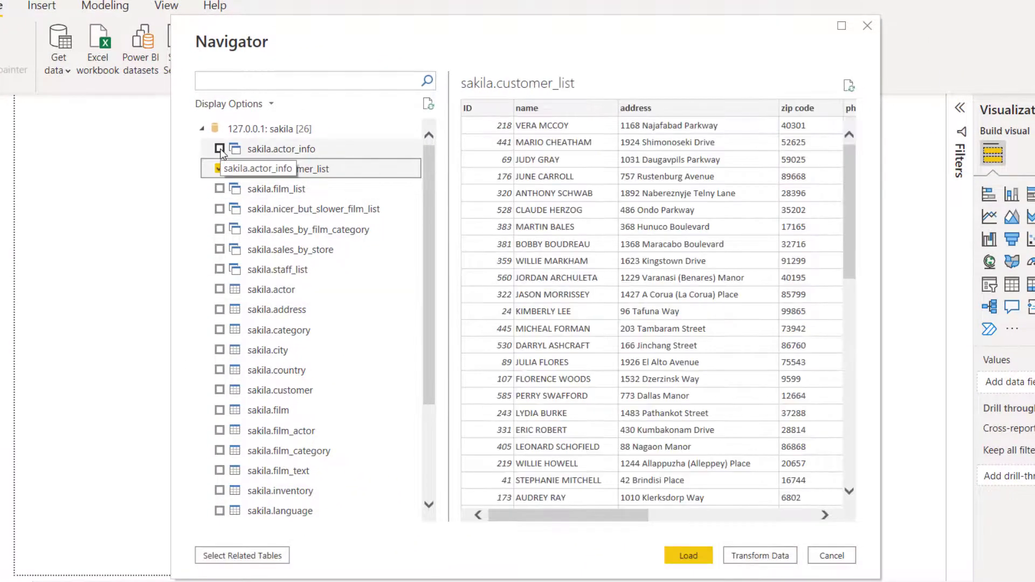
left_click(219, 149)
left_click(219, 188)
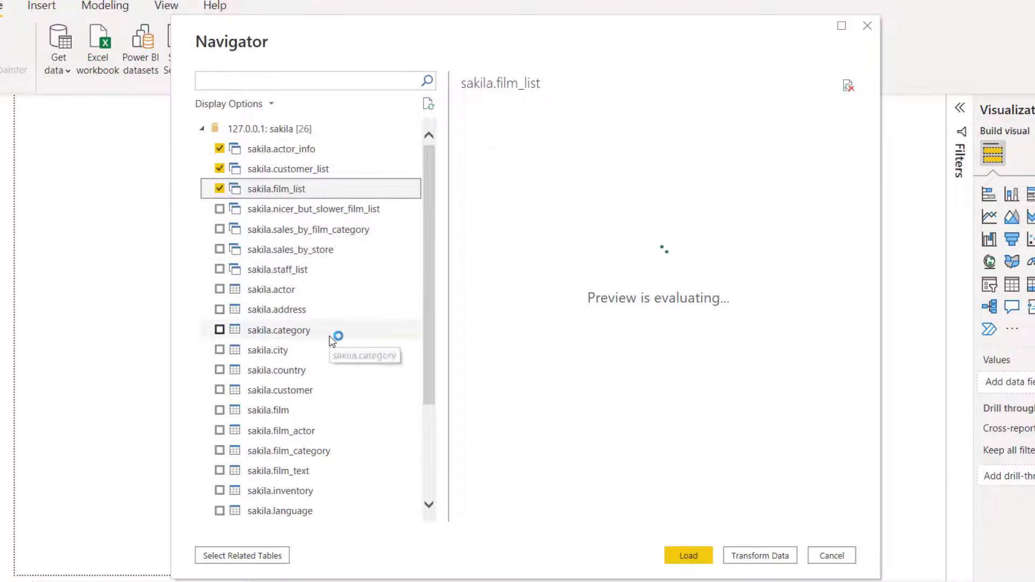
left_click(220, 268)
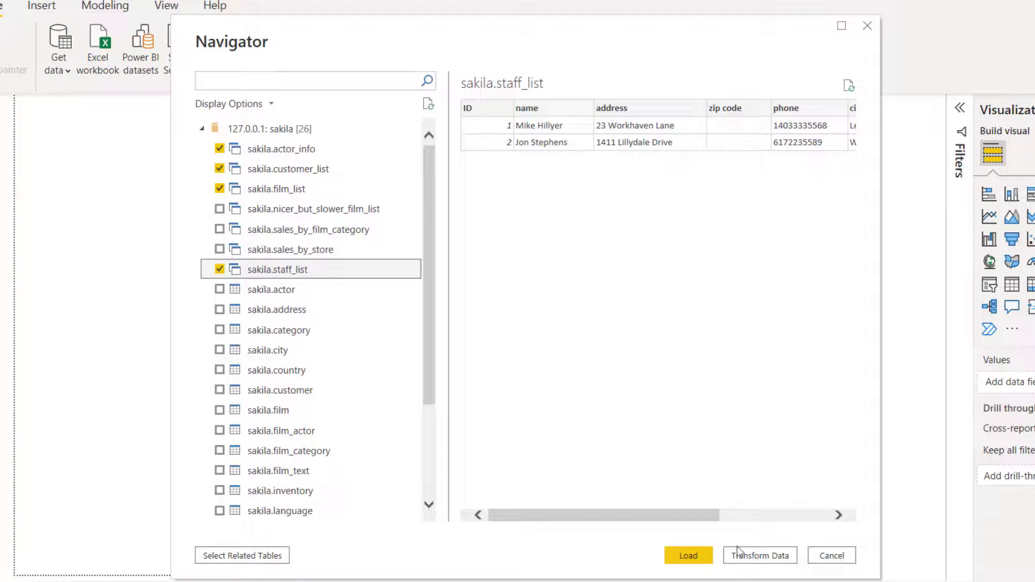
Load the four selected sakila views from the Navigator into the report
left_click(686, 555)
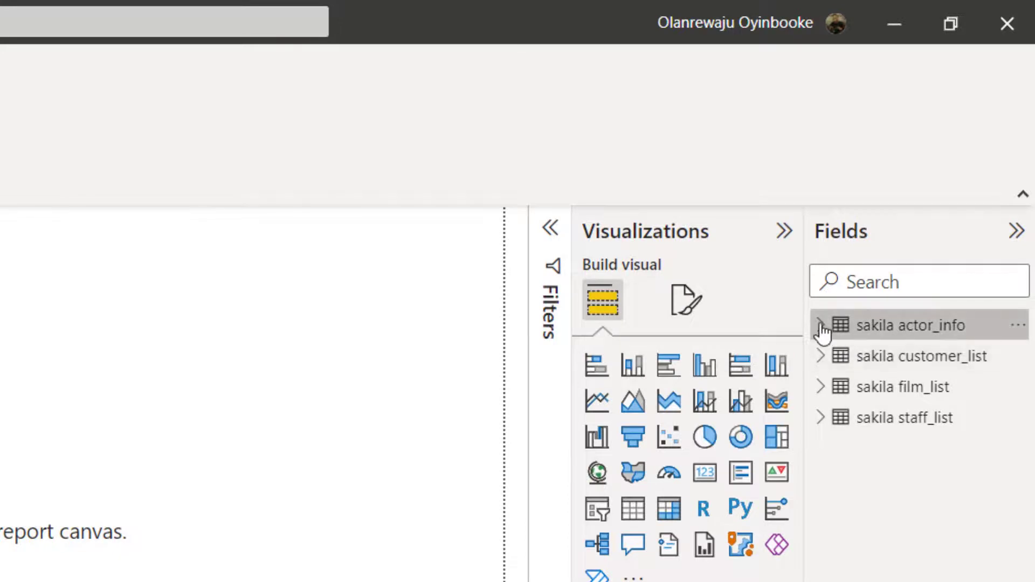
Expand actor_info's fields, then view the data grids of customer_list, film_list and staff_list (2 rows)
left_click(820, 326)
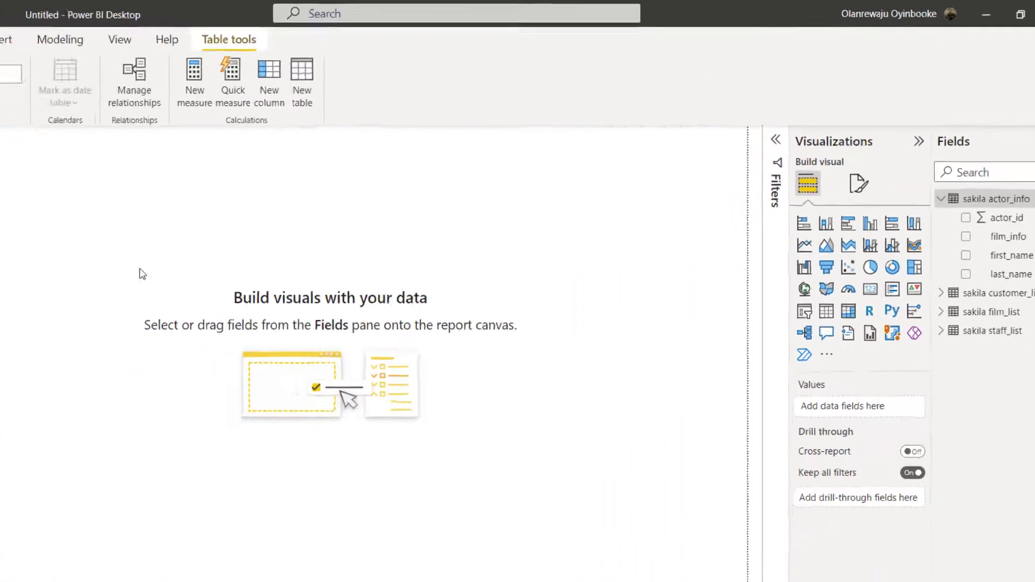
left_click(23, 160)
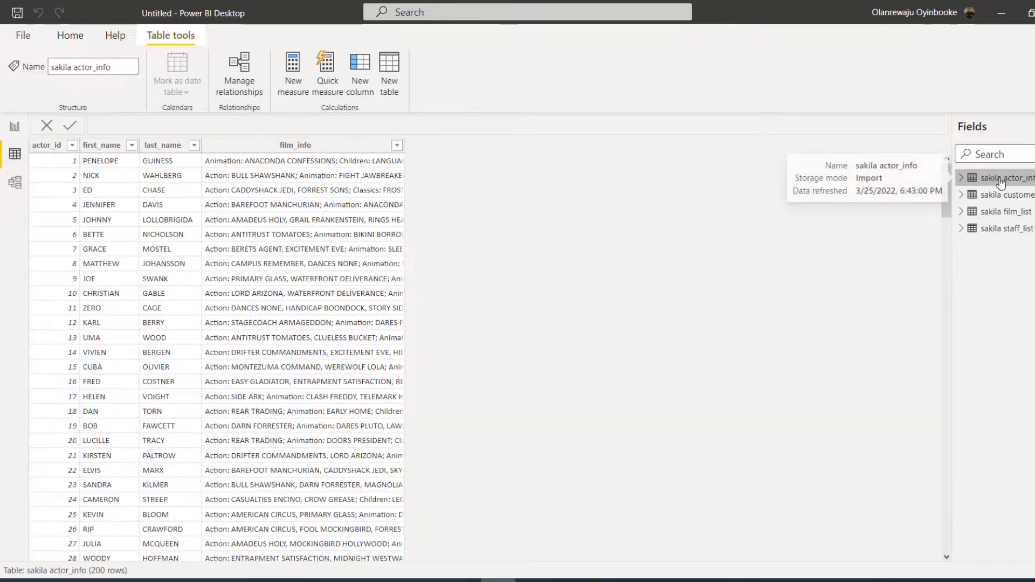
left_click(1001, 196)
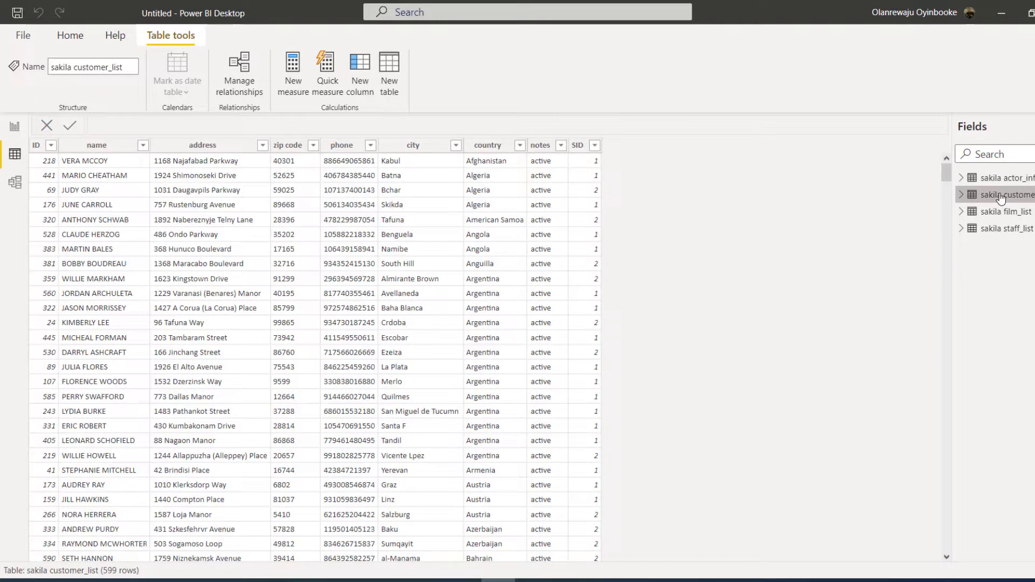
left_click(1001, 212)
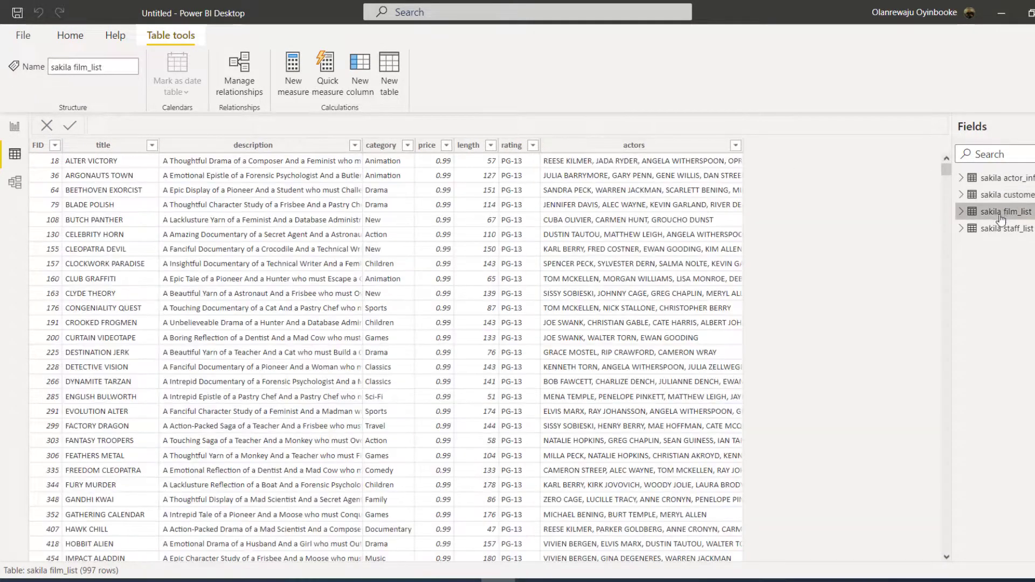
left_click(1001, 229)
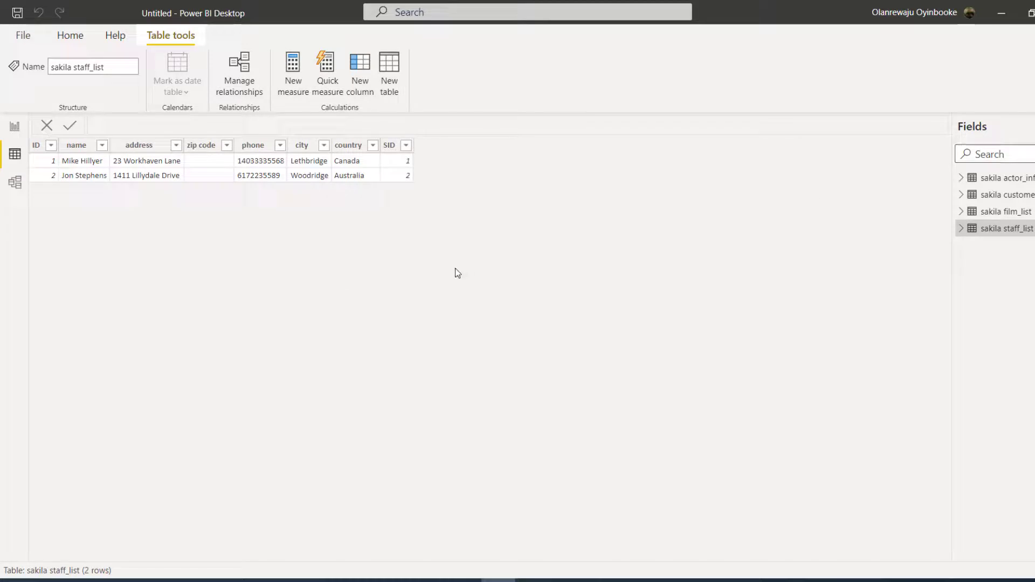
Return to the empty Report view with actor_info's fields still listed
left_click(16, 130)
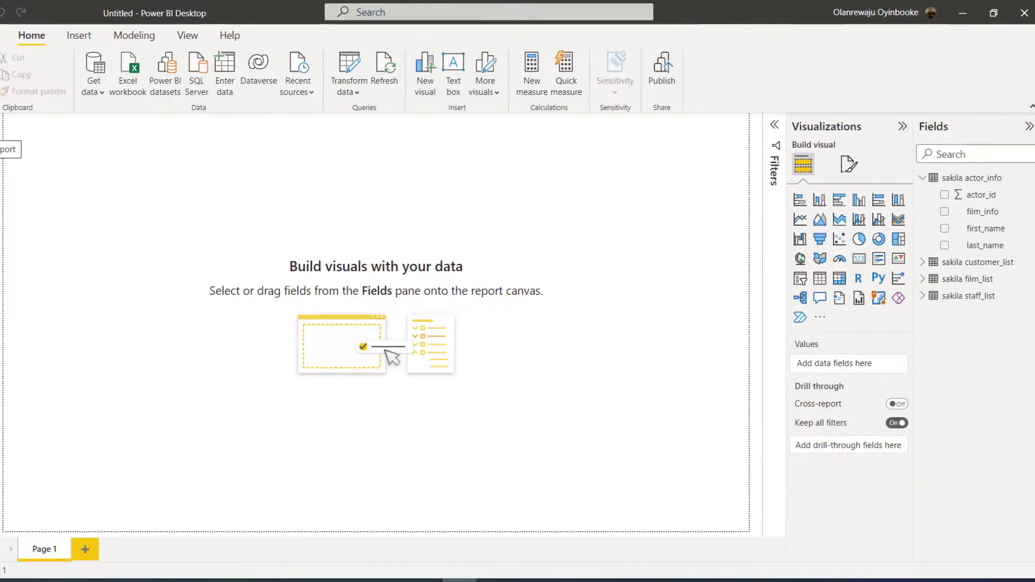